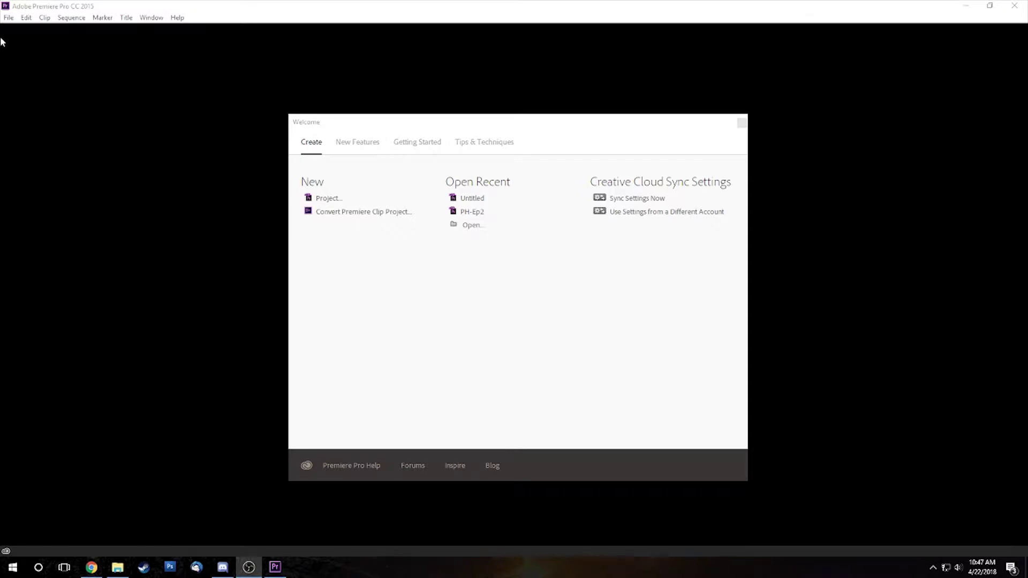
- Create a new Premiere project named RemoveBlackBars from the File > New menu
click(9, 17)
mouse_move(26, 33)
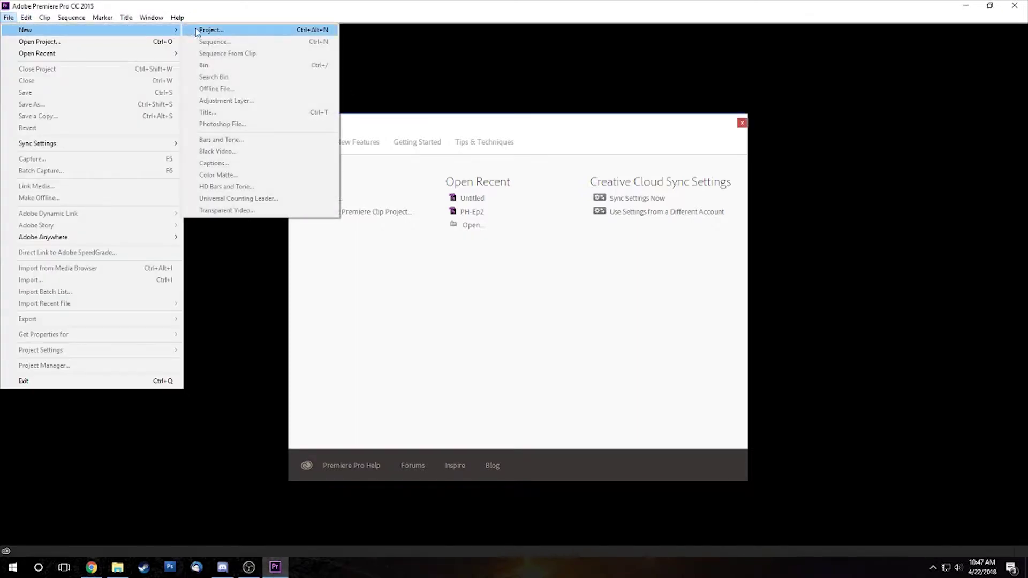
click(211, 30)
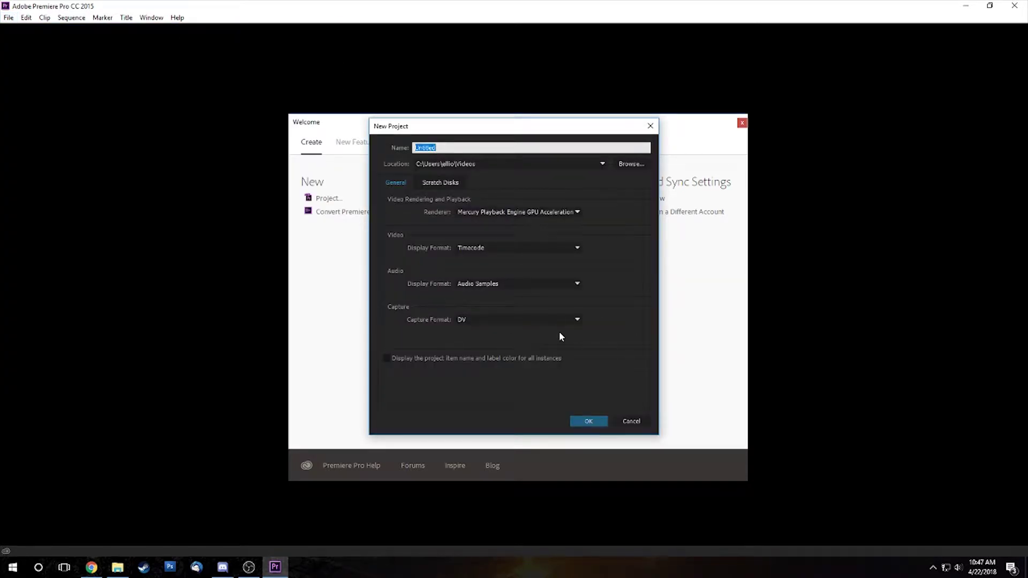
text(RemoveBlackBars)
key(Return)
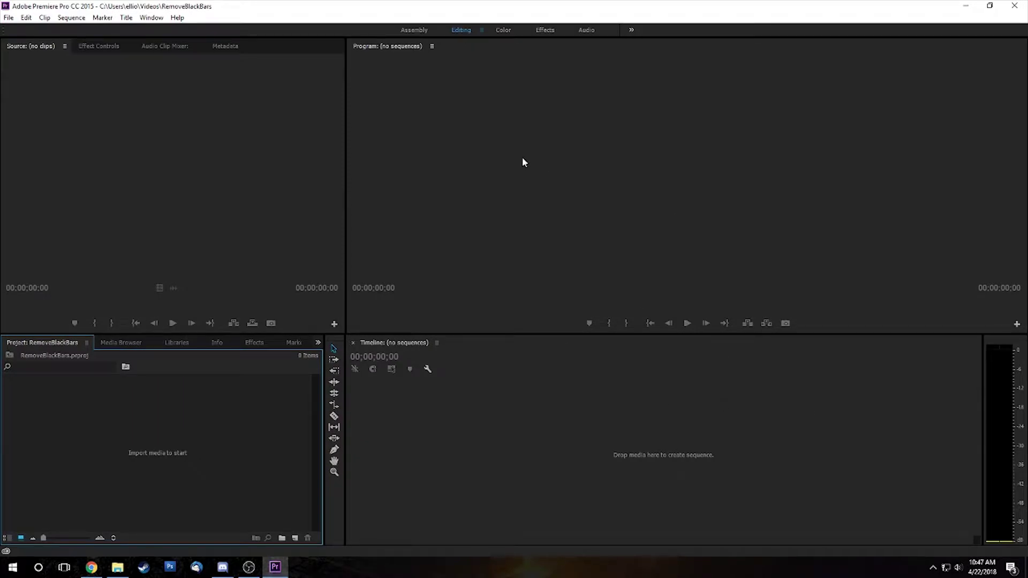
- Create Sequence 01 from the Digital SLR > 1080p > DSLR 1080p30 preset
click(9, 17)
mouse_move(82, 33)
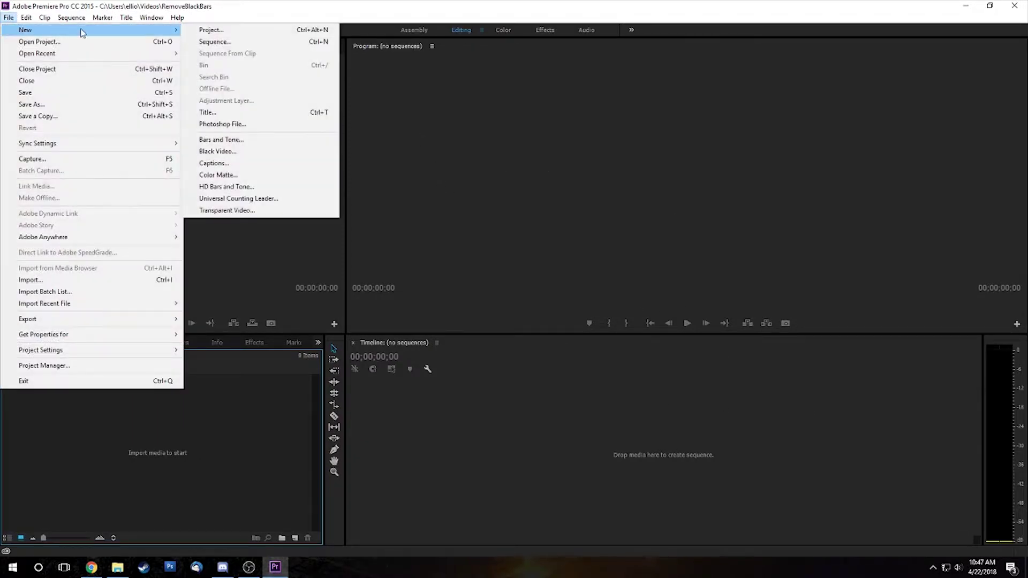
click(217, 42)
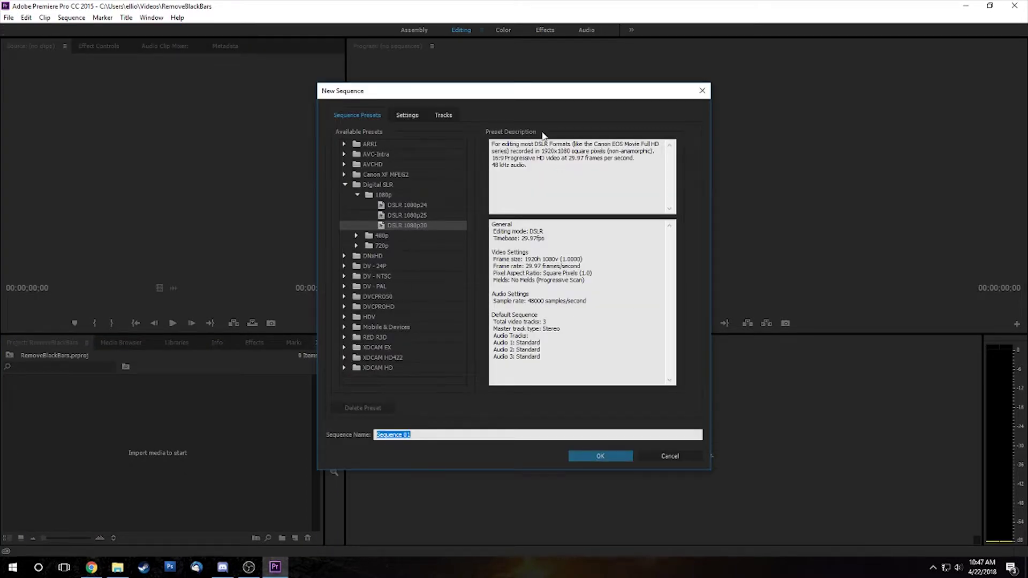
drag(506, 96, 314, 119)
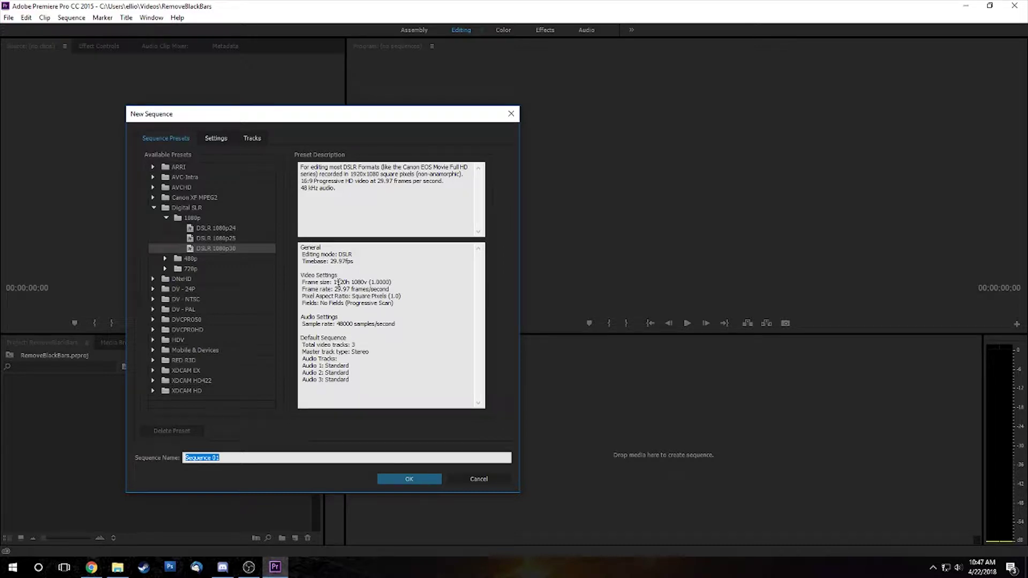
click(236, 248)
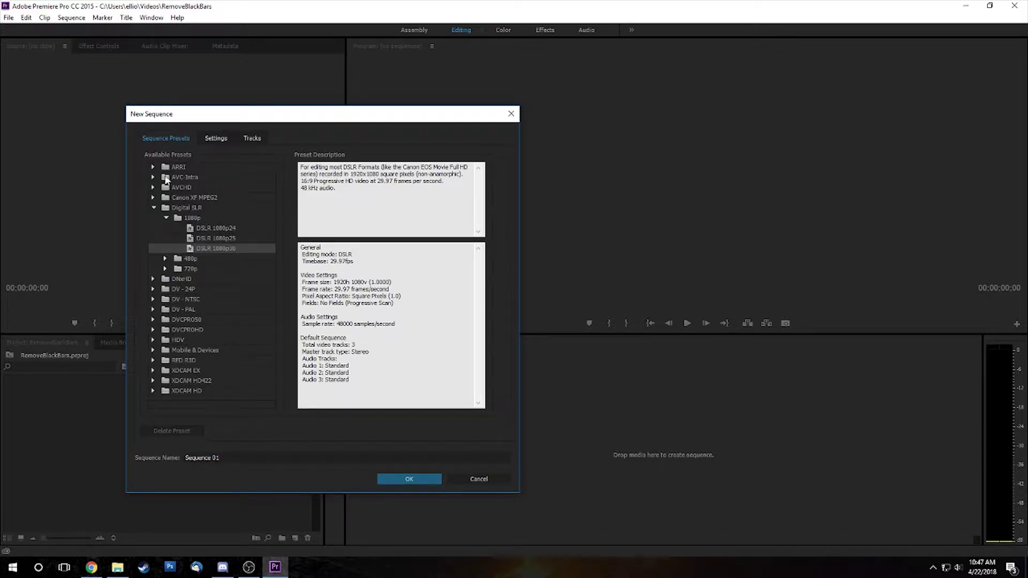
click(194, 208)
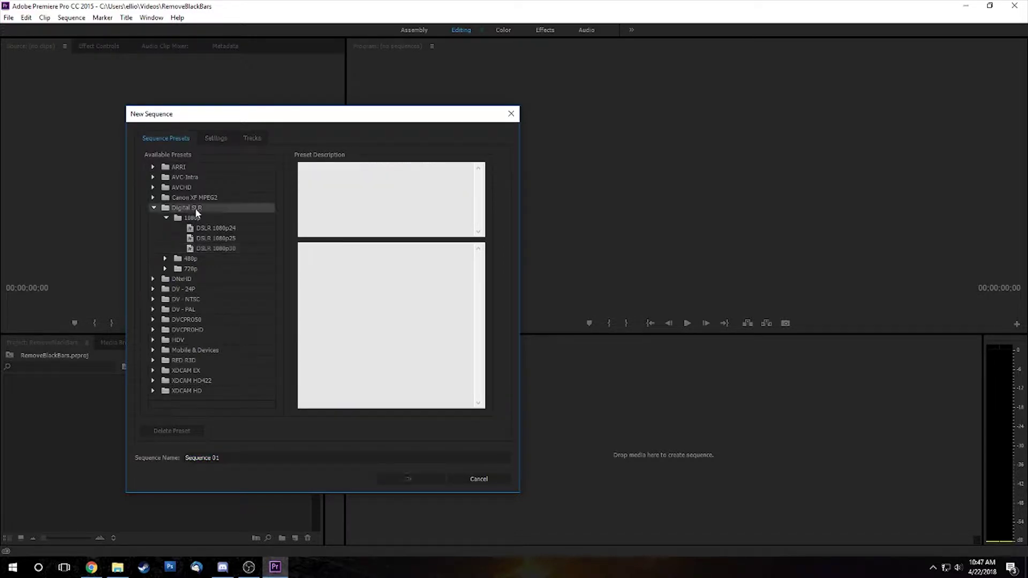
click(212, 249)
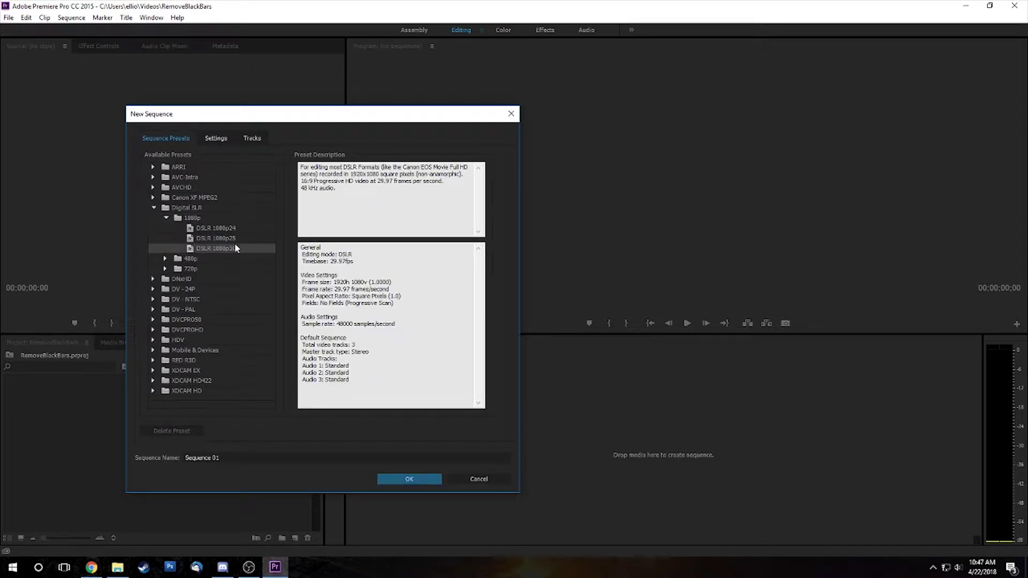
double_click(235, 249)
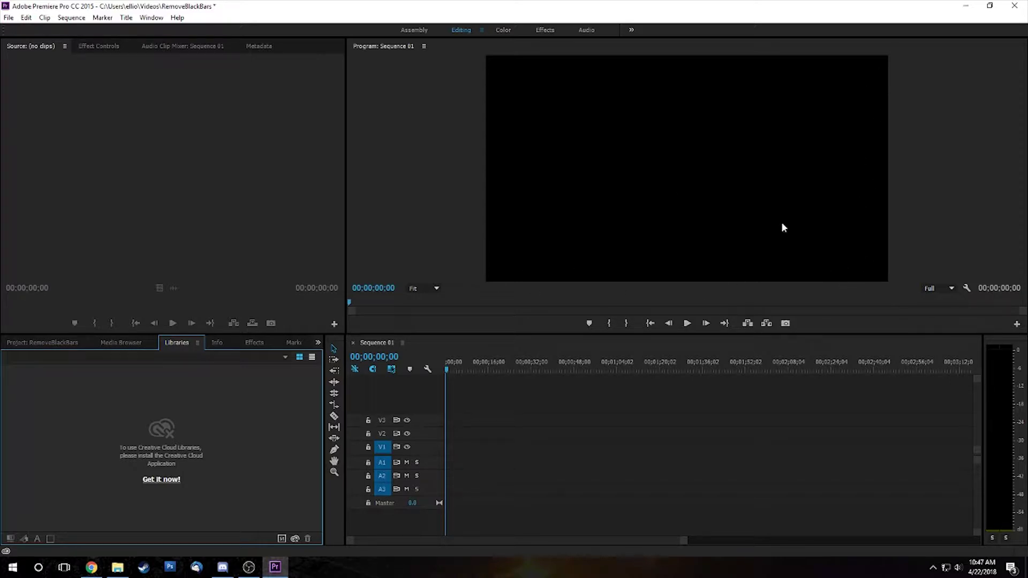
- Show the Project panel and import TZEM0207g.MP4 into it
click(118, 343)
click(63, 343)
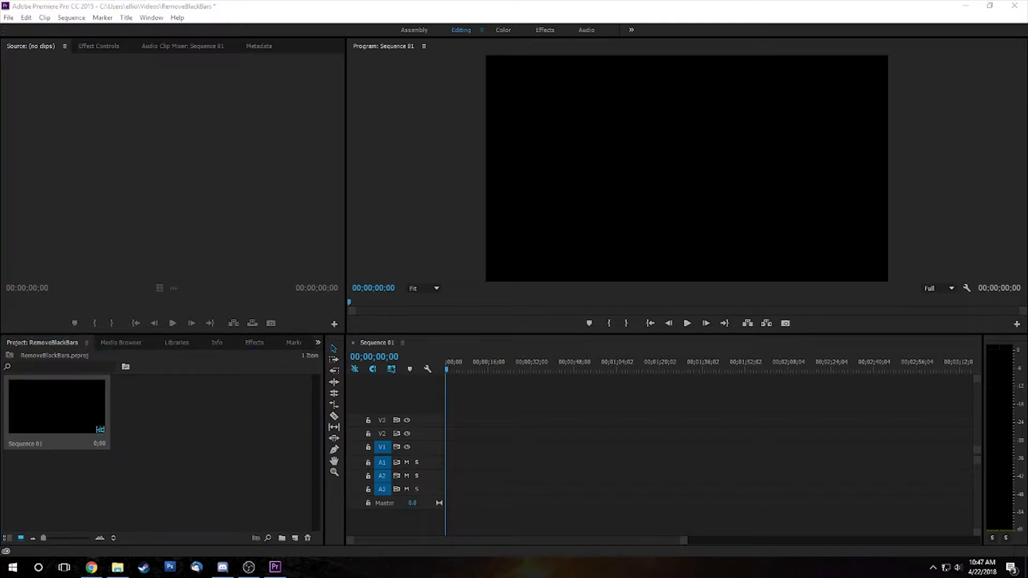
drag(813, 476, 170, 430)
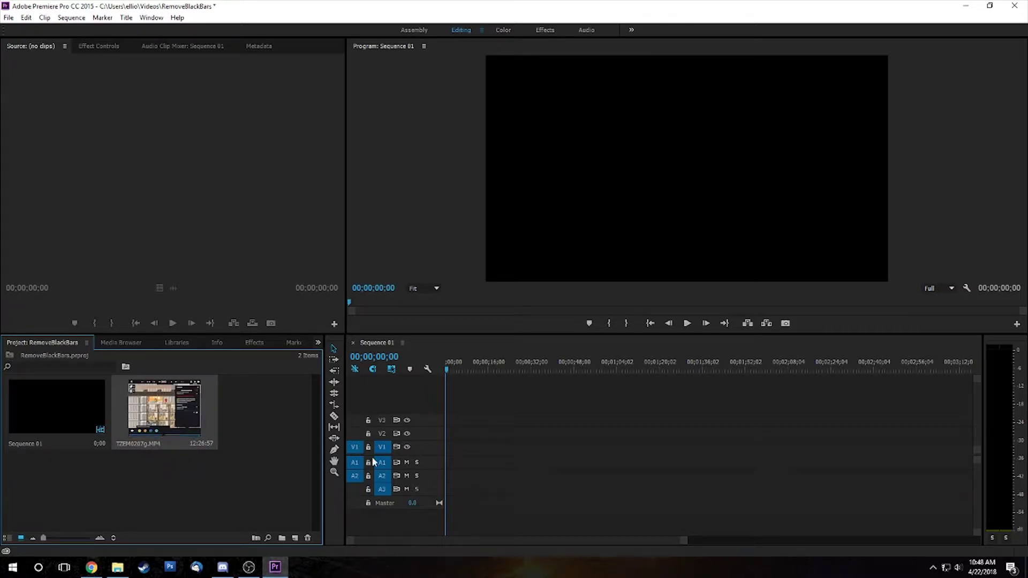
- Place TZEM0207g.MP4 on Sequence 01, keeping the sequence's existing settings
drag(361, 441, 439, 457)
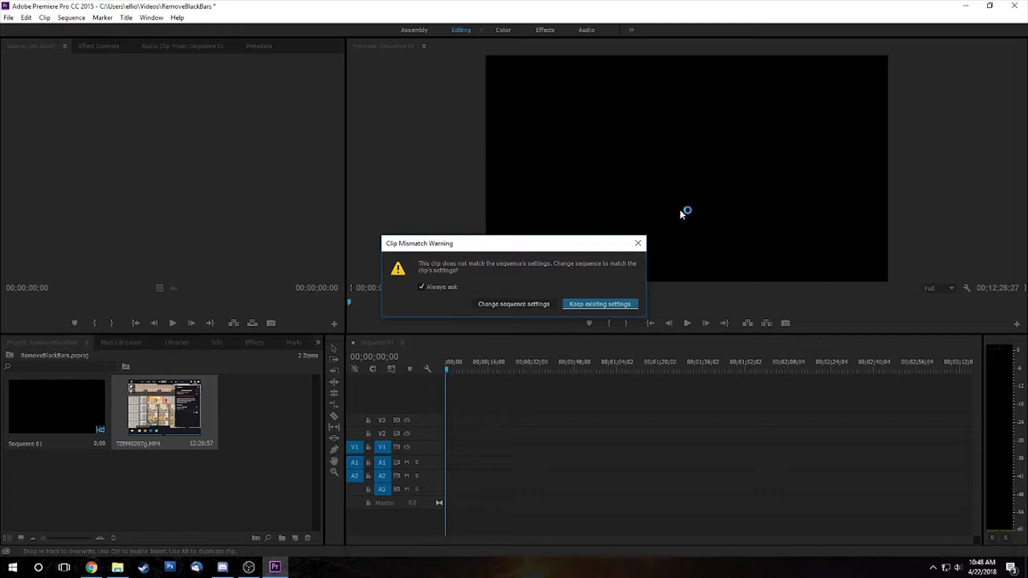
click(601, 304)
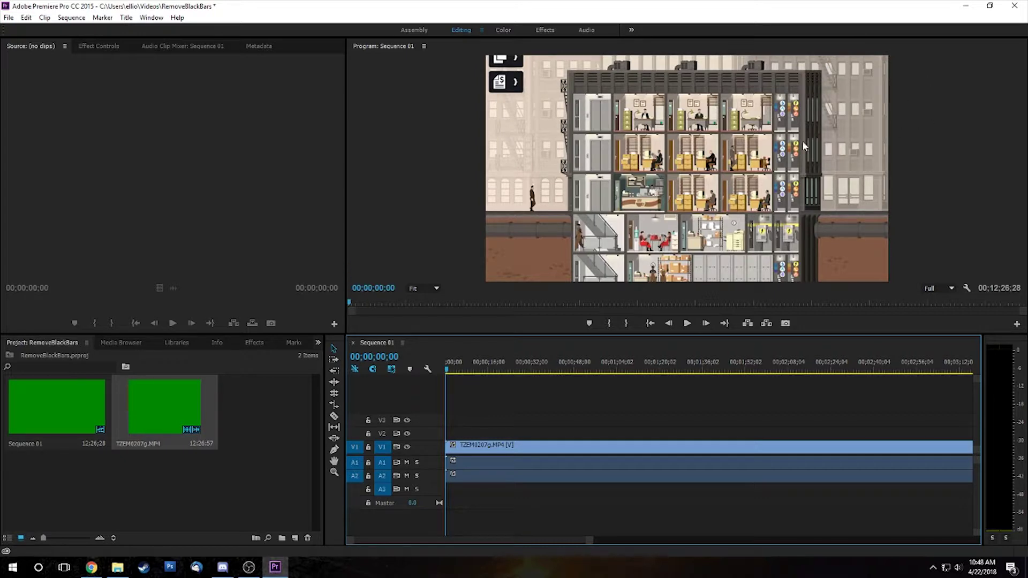
right_click(498, 449)
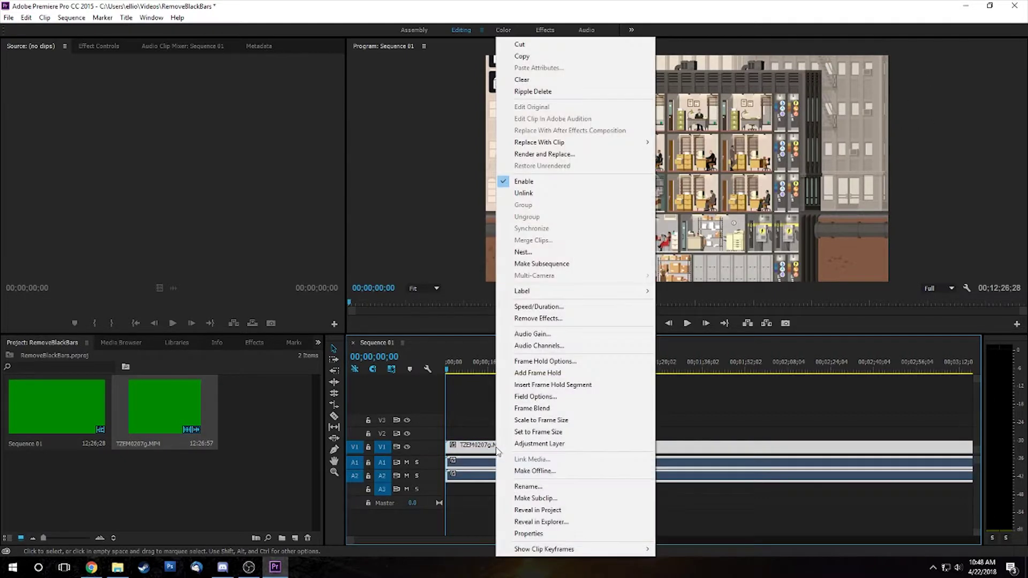
- Set the gameplay clip to frame size and unlink its audio from the video
click(538, 431)
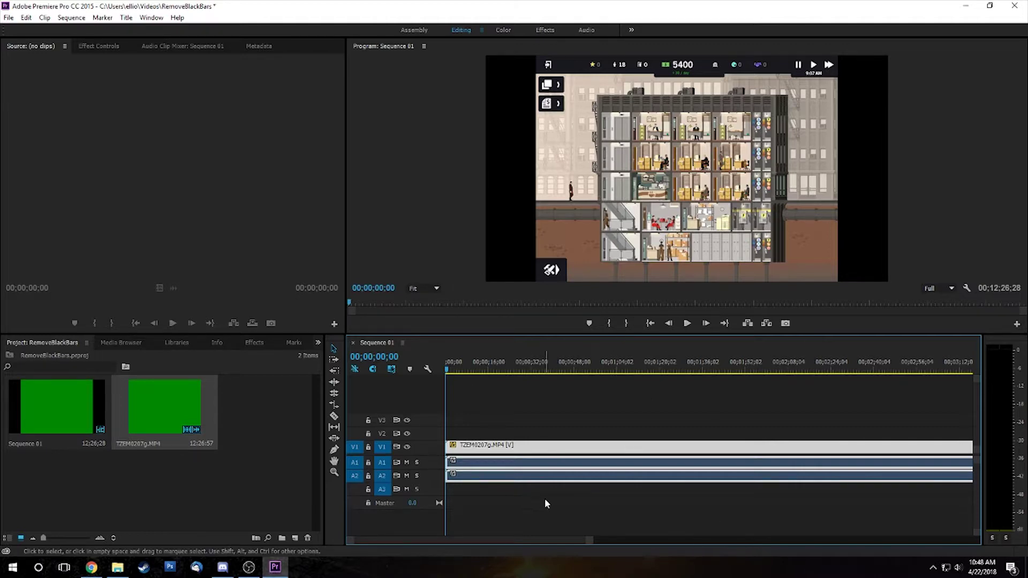
right_click(483, 448)
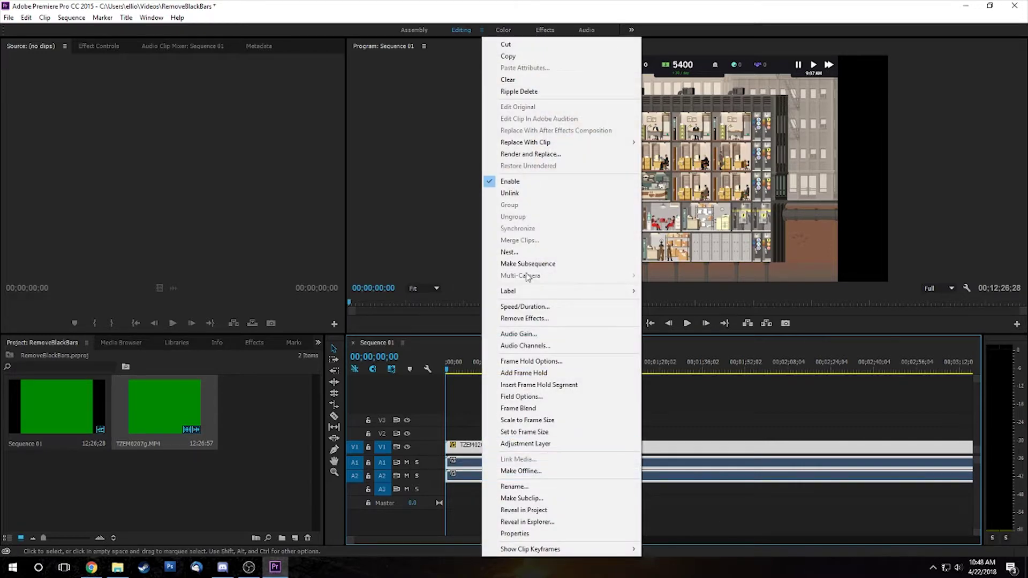
click(527, 193)
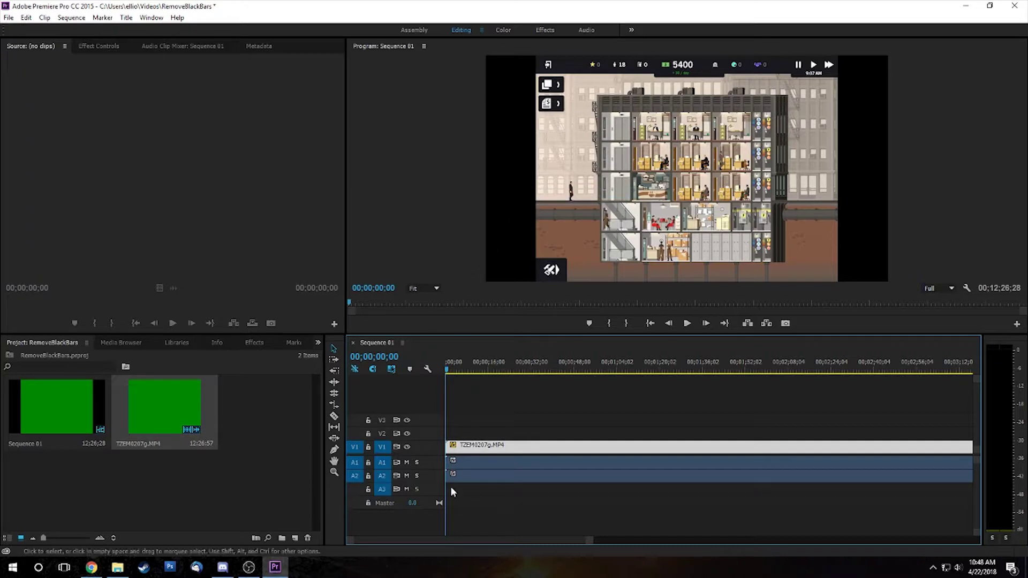
- Delete the clip's A1 and A2 audio clips
click(471, 465)
key(Delete)
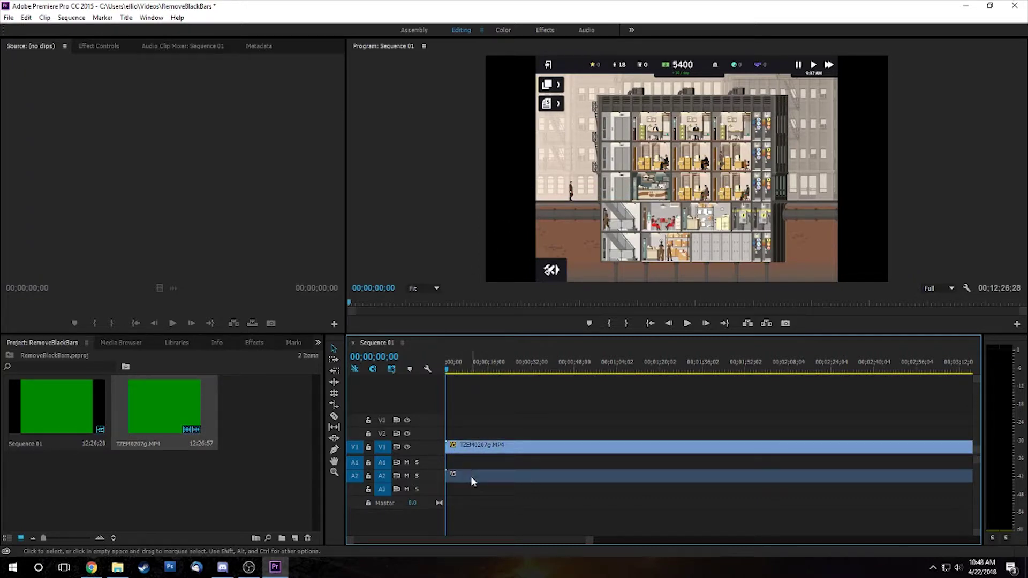
click(470, 476)
key(Delete)
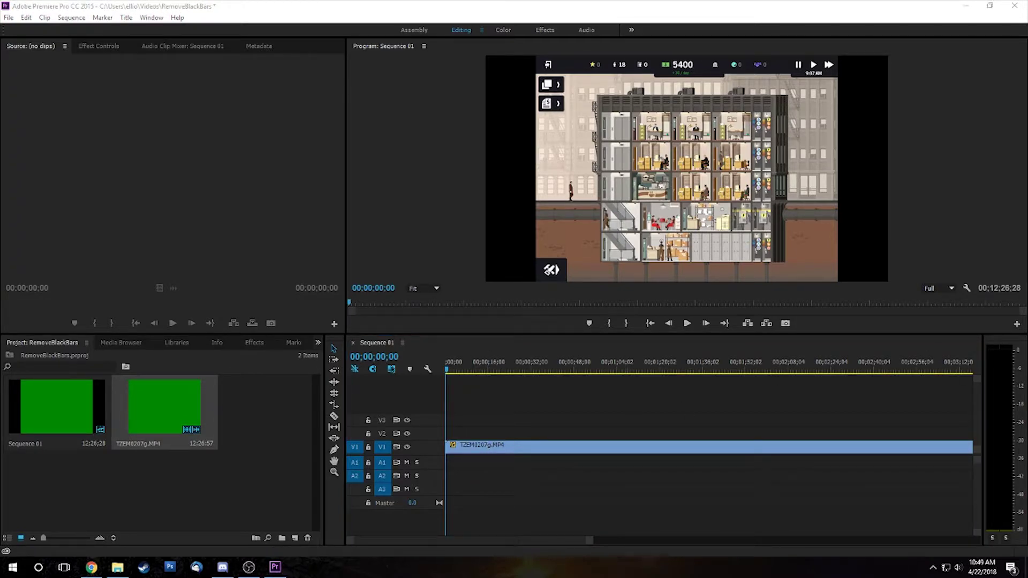
- Add the space wallpaper image on V2 at the clip's length and move the gameplay clip to V3
drag(312, 453, 261, 419)
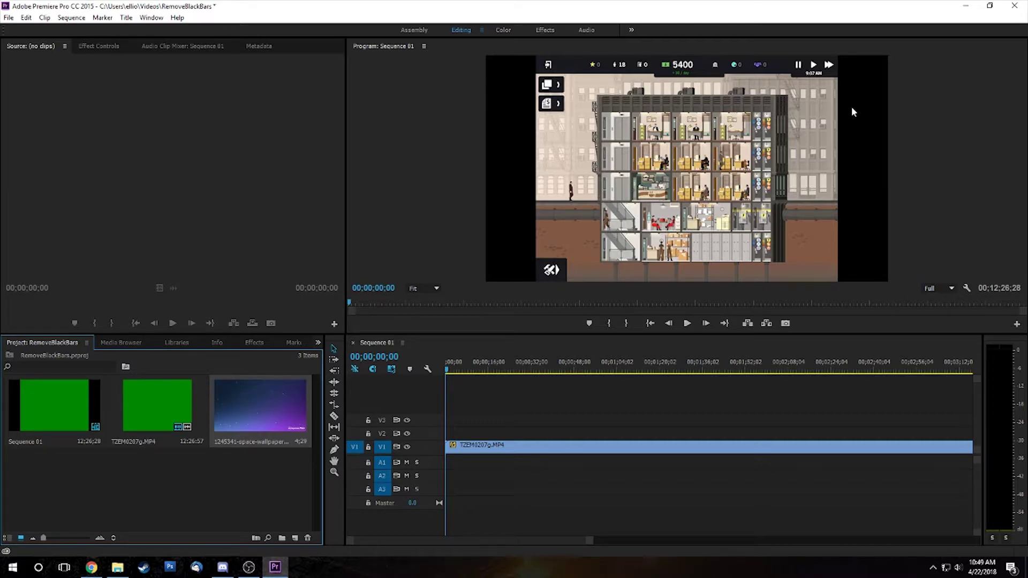
drag(240, 393, 451, 435)
drag(584, 545, 901, 539)
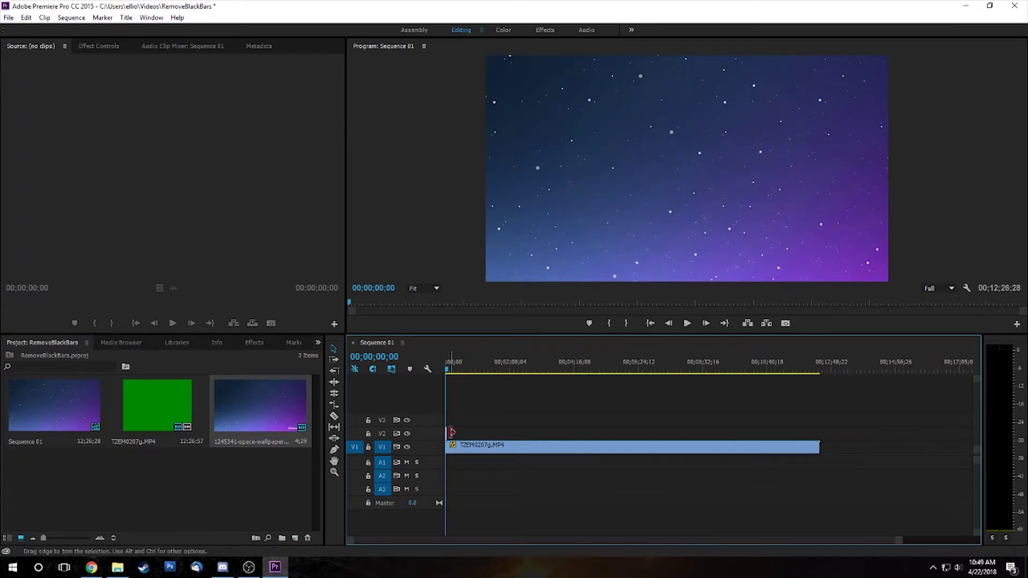
drag(448, 435, 820, 425)
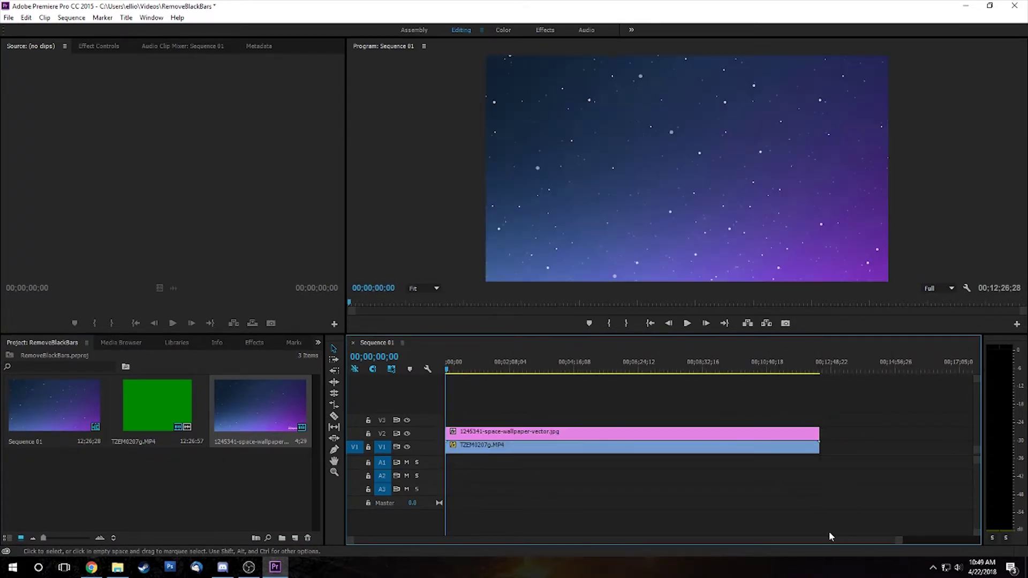
click(458, 452)
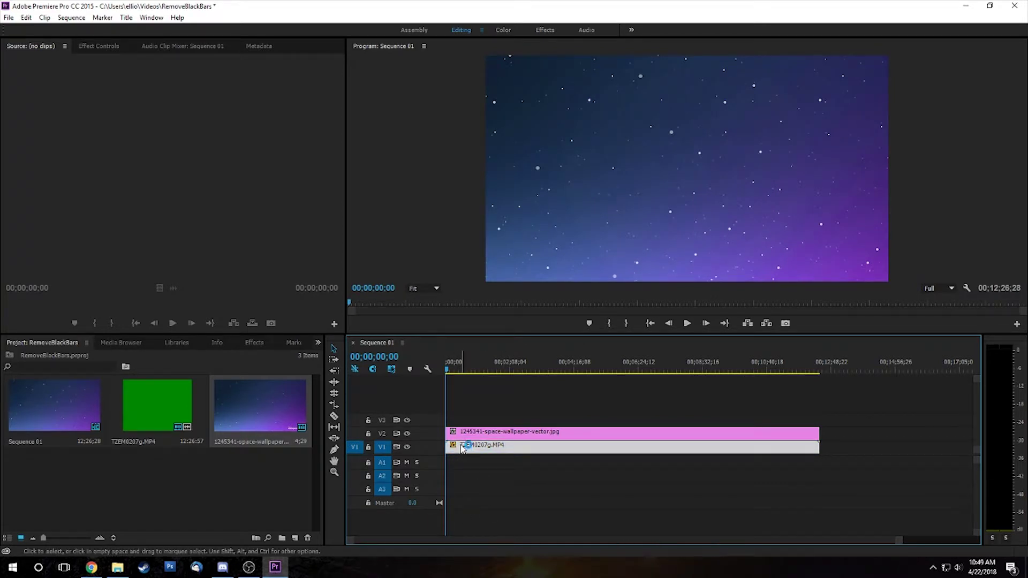
drag(464, 447, 464, 434)
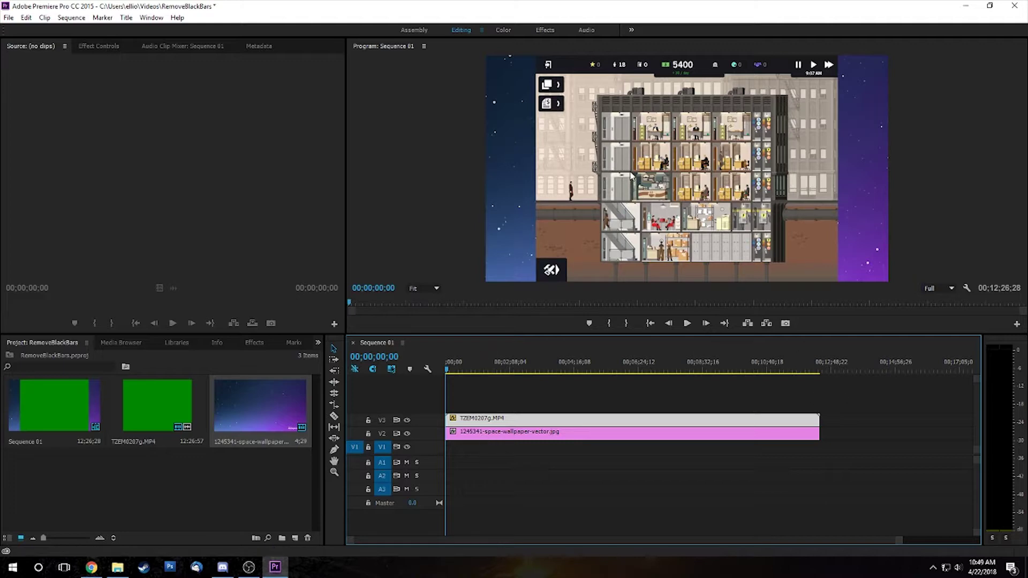
mouse_move(447, 368)
mouse_down()
mouse_move(703, 368)
mouse_move(446, 375)
mouse_up()
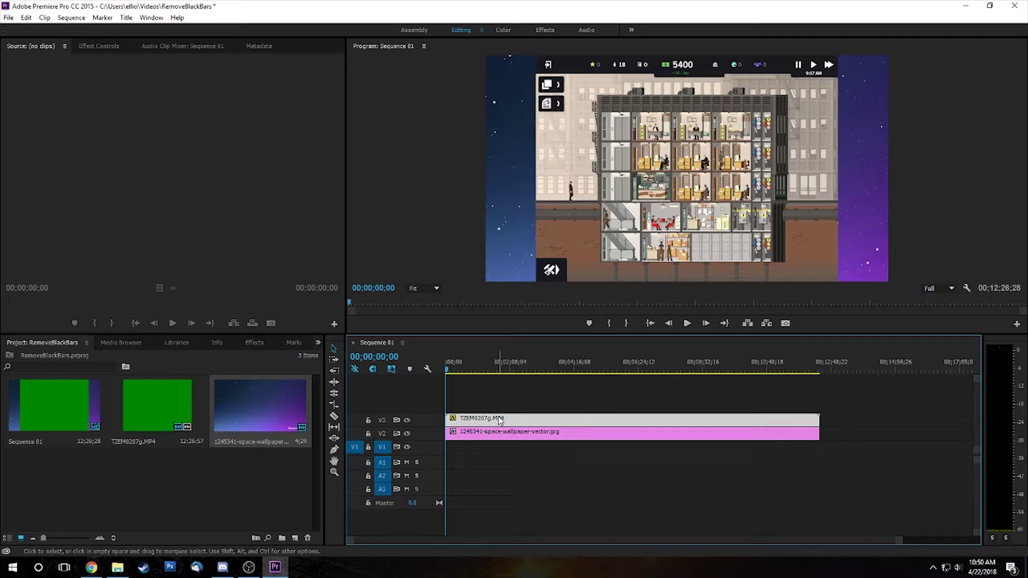
- Delete TZEM0207g.MP4 from the sequence and import pubg1-raw.mp4
key(Delete)
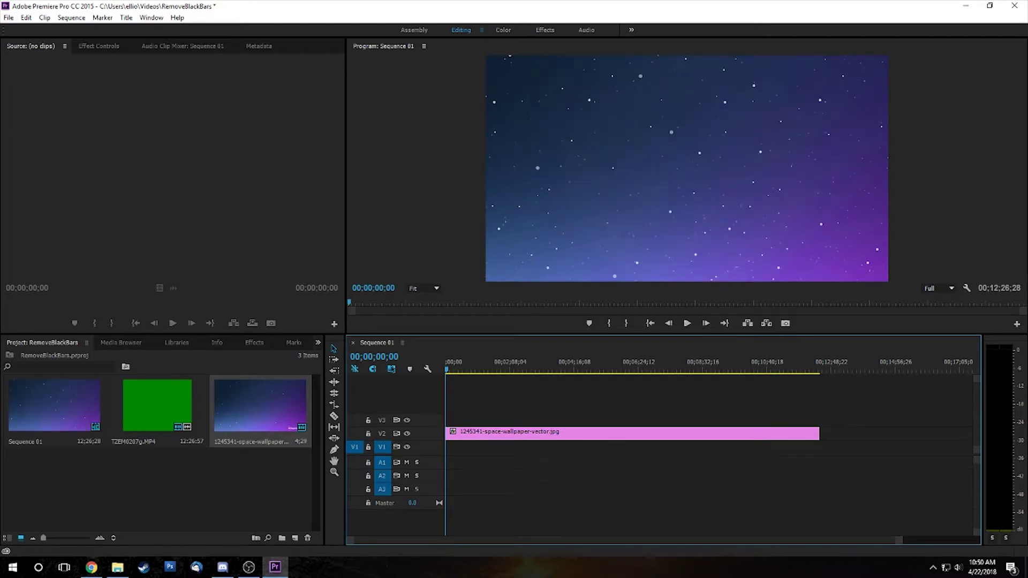
drag(721, 481, 162, 496)
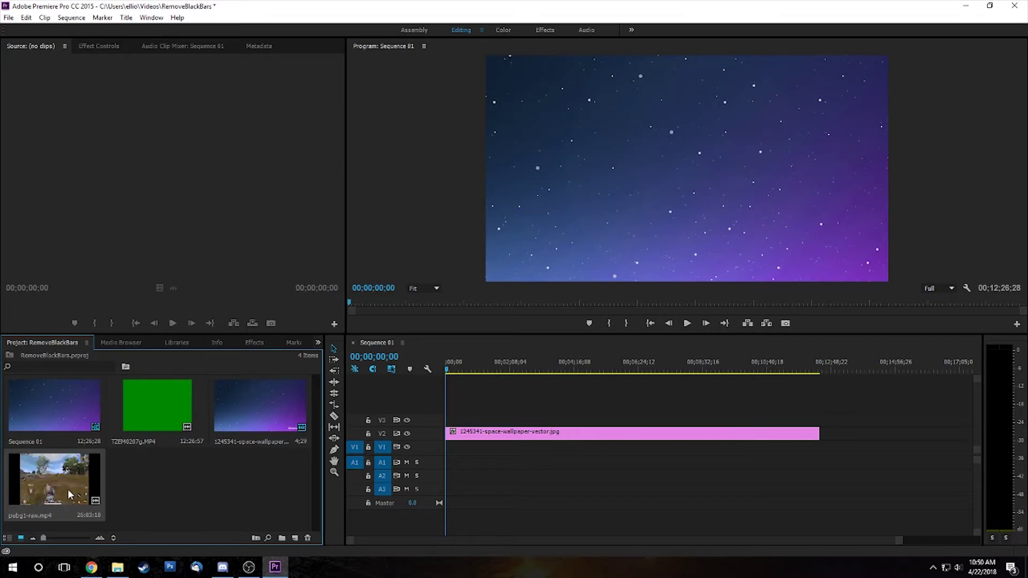
- Add pubg1-raw.mp4 to the sequence, unlink it, and delete its A1 audio
drag(67, 489, 439, 459)
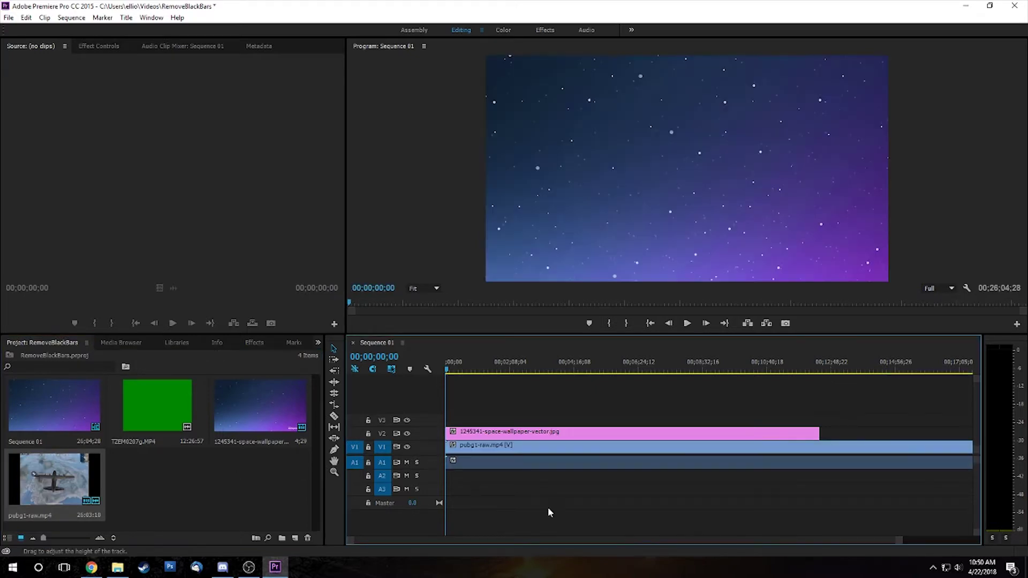
right_click(479, 447)
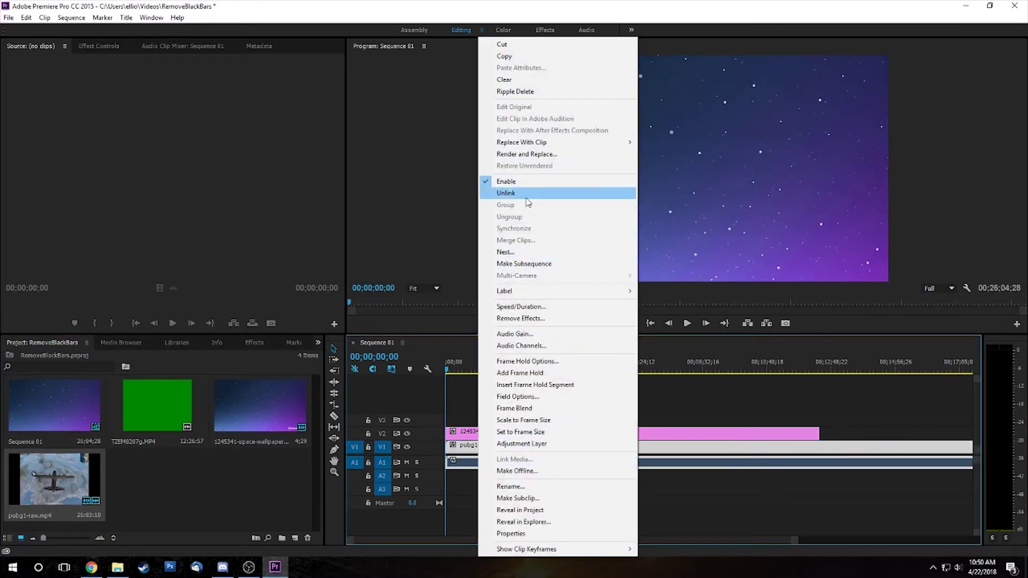
click(514, 193)
click(471, 462)
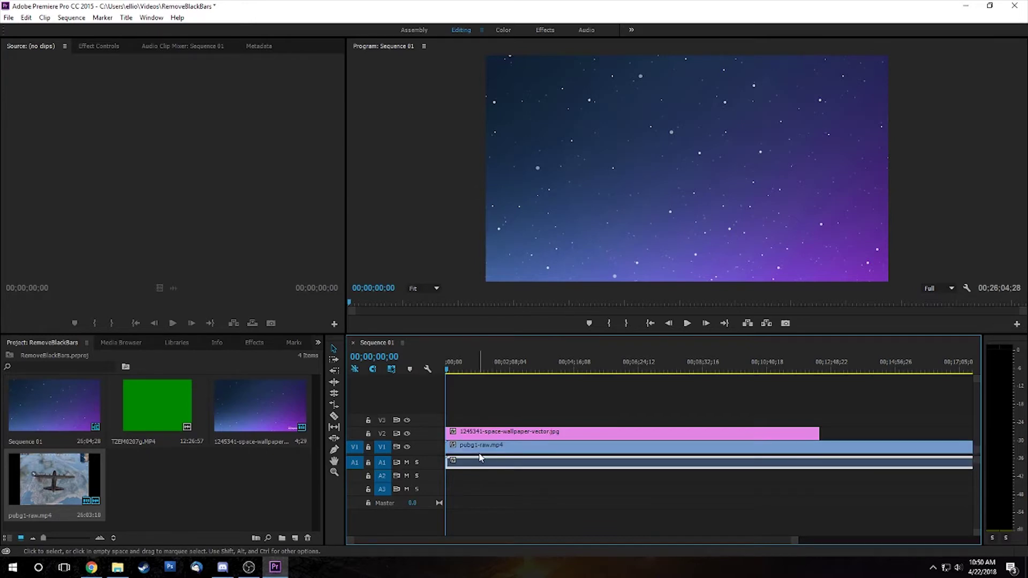
key(Delete)
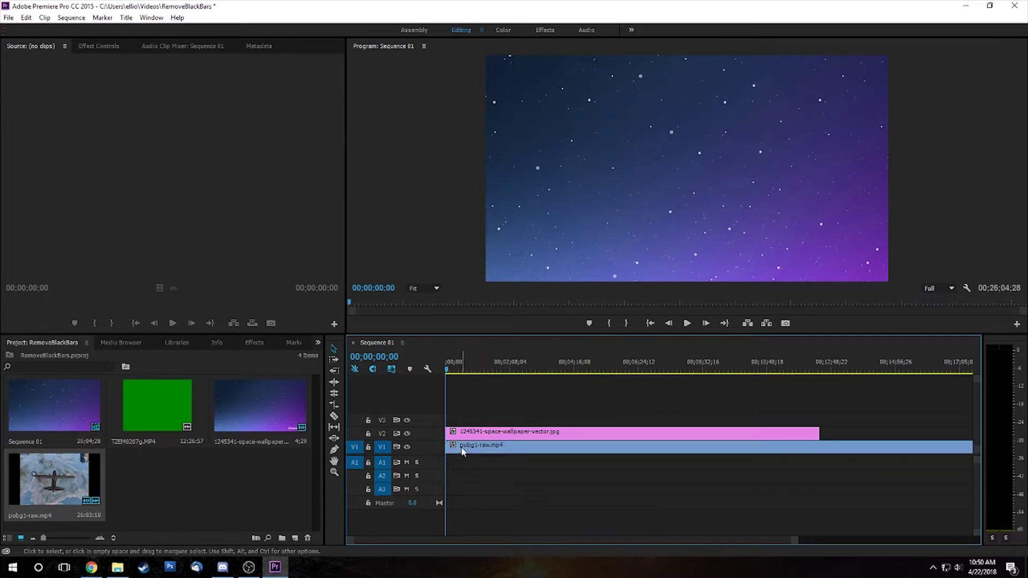
- Move the pubg1-raw video up to V3 above the space wallpaper
drag(461, 446, 459, 424)
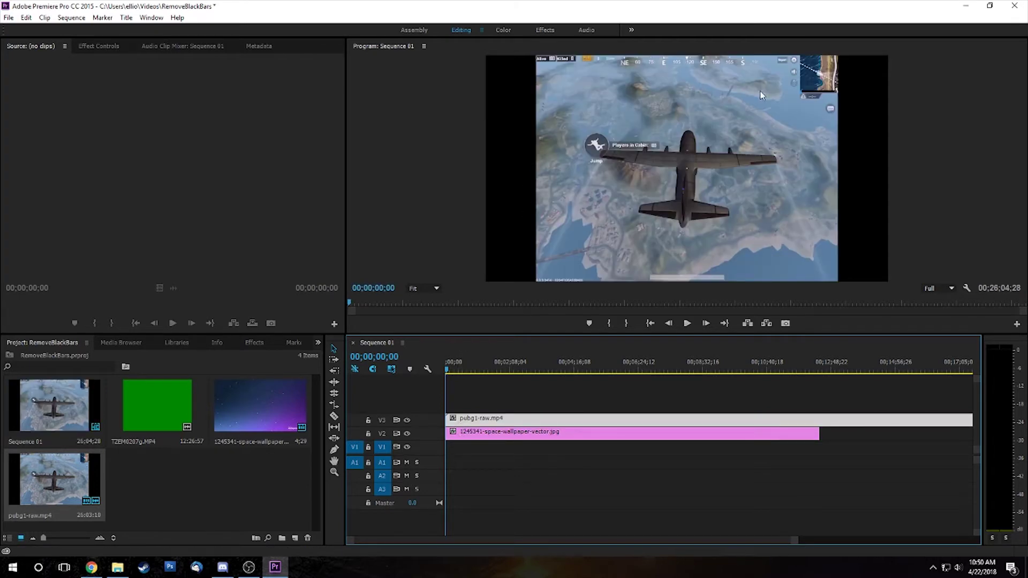
click(494, 436)
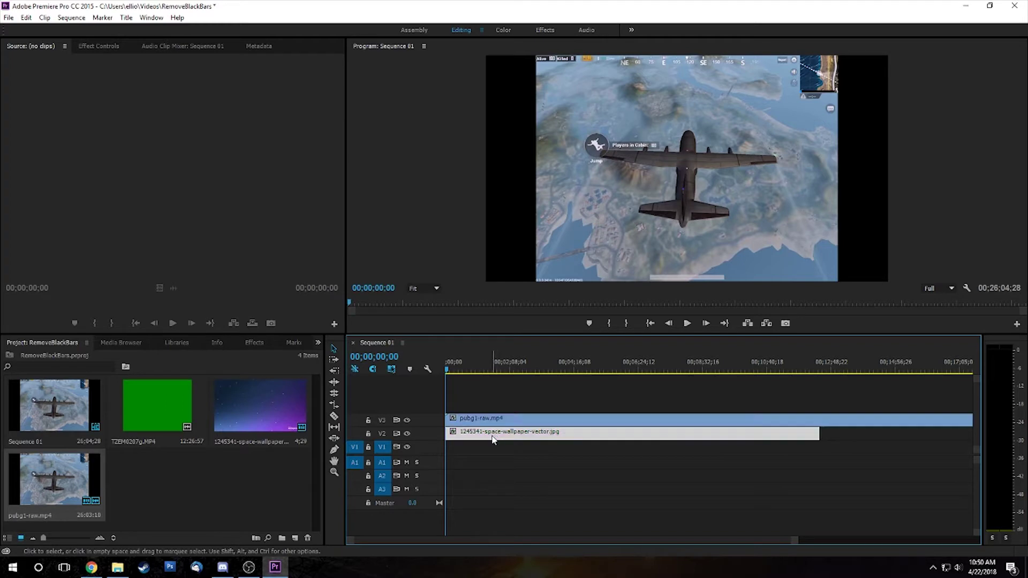
click(486, 419)
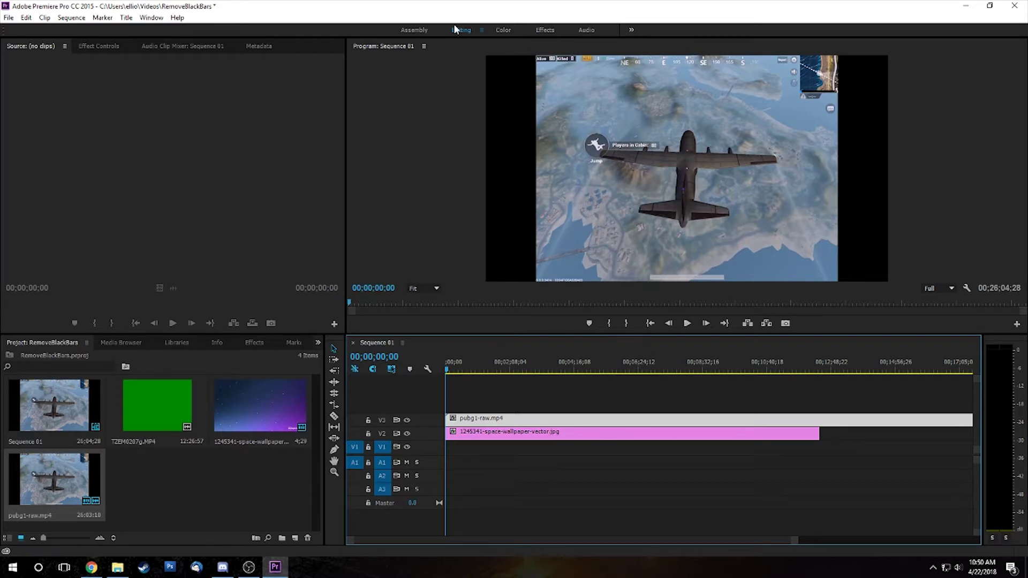
- In the Effects workspace, apply Video Effects > Transform > Crop to pubg1-raw.mp4
click(545, 30)
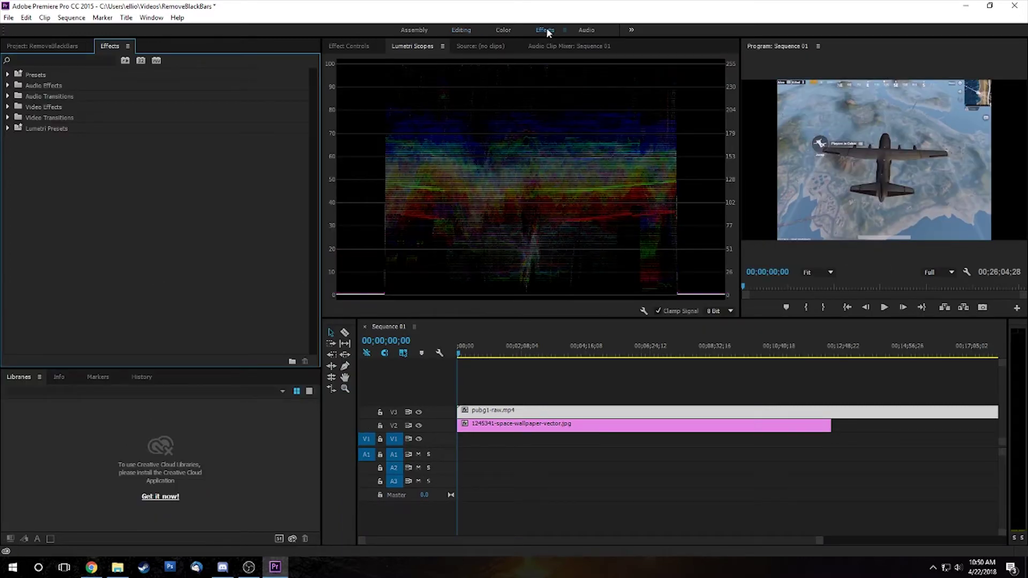
click(8, 107)
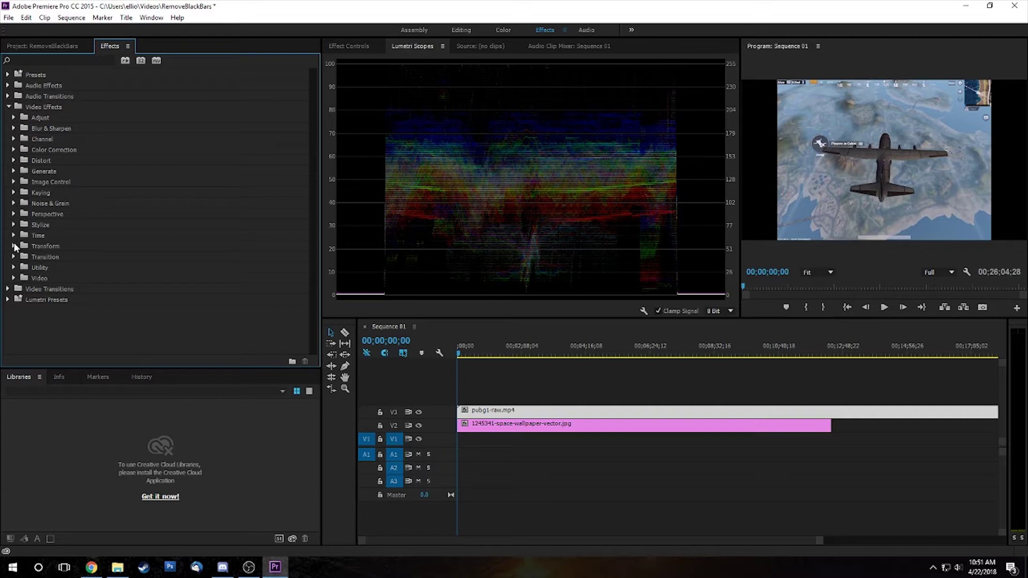
click(15, 246)
click(43, 260)
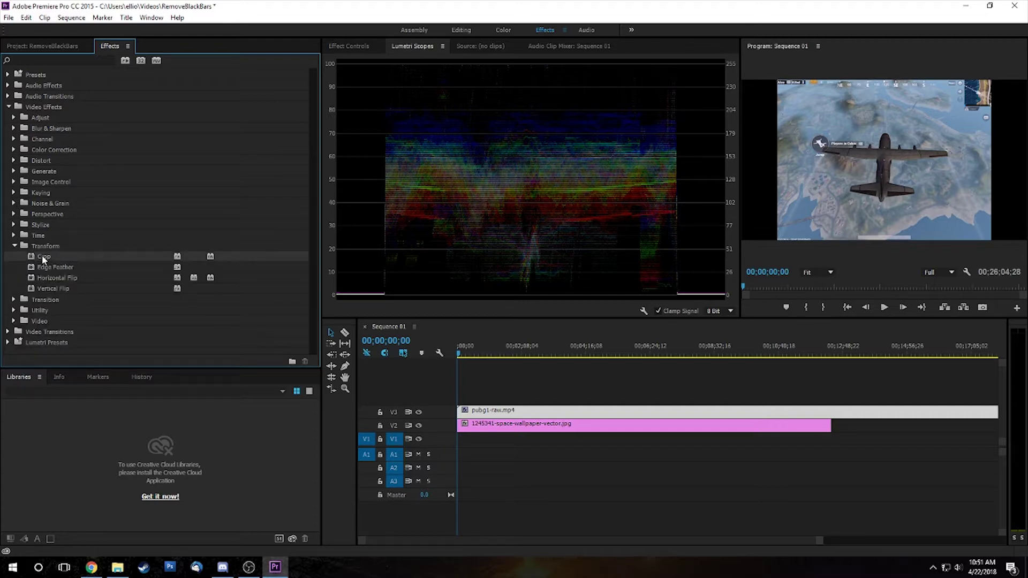
click(350, 45)
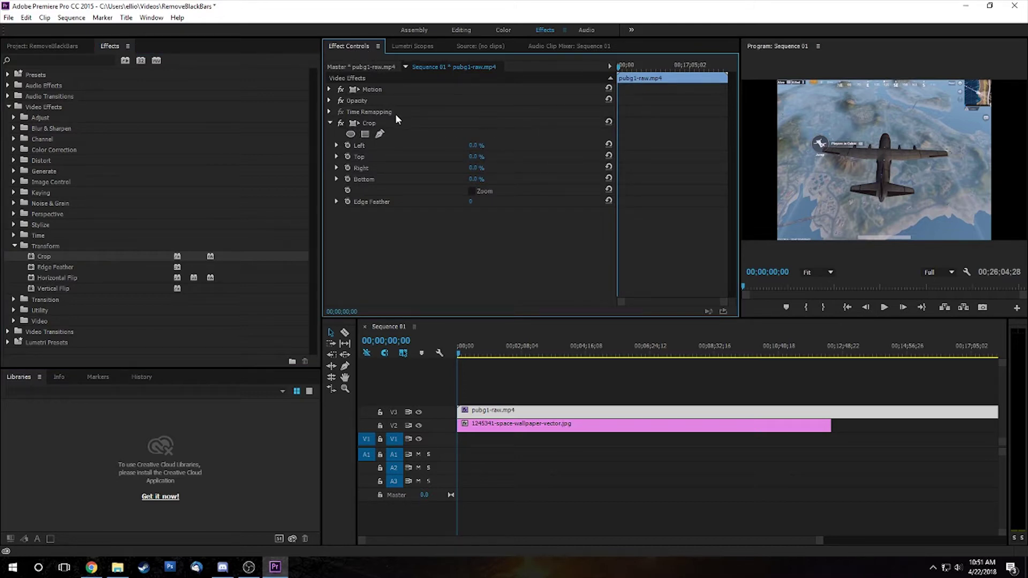
- Set the Crop Left value to 12.5%
click(478, 145)
click(464, 146)
click(476, 145)
text(10)
key(Return)
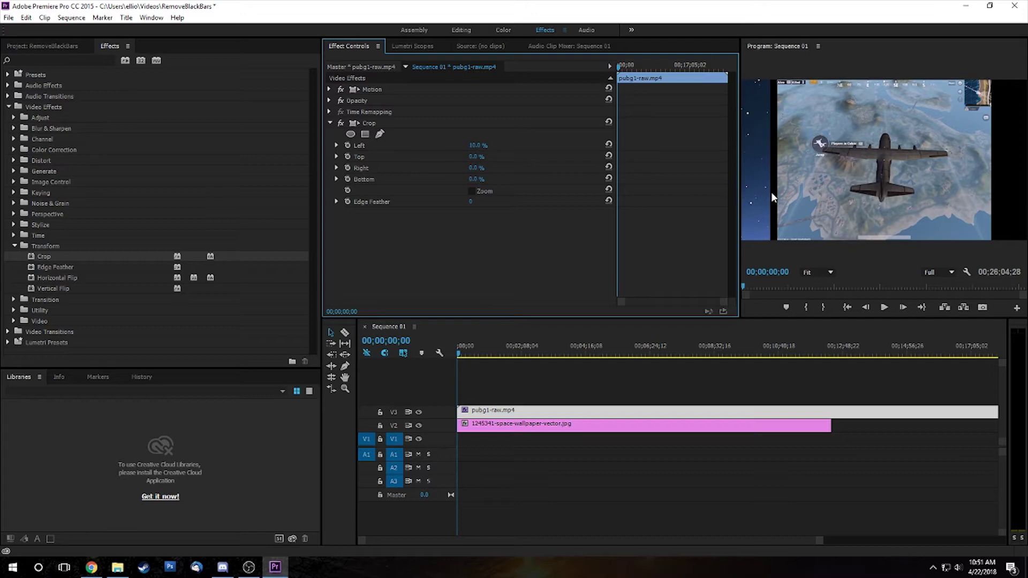
click(476, 144)
text(12)
key(Return)
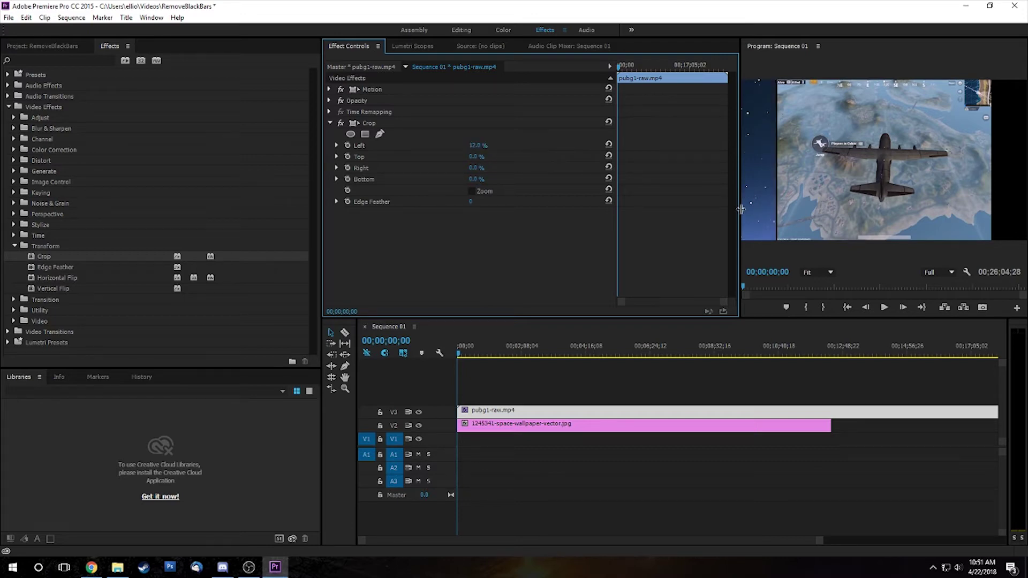
drag(740, 208, 660, 206)
click(444, 145)
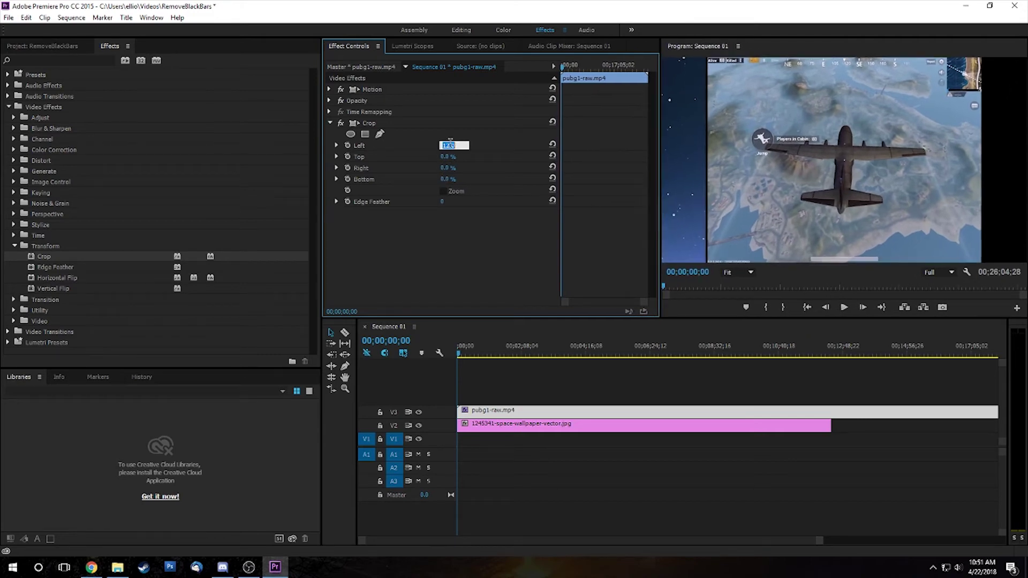
text(12)
key(Return)
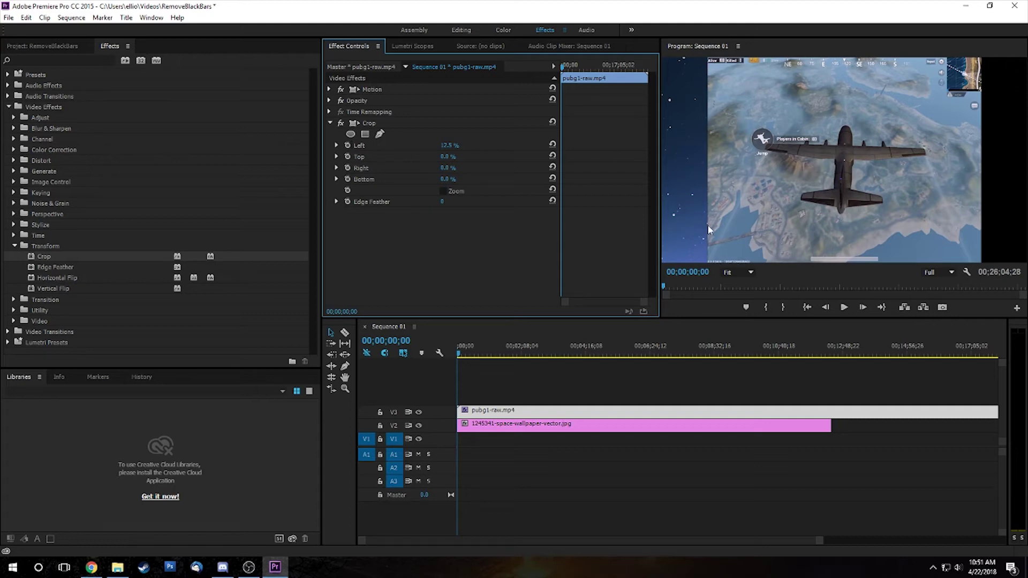
- Set the Crop Right value to 12.5%
click(448, 168)
text(12.5)
key(Return)
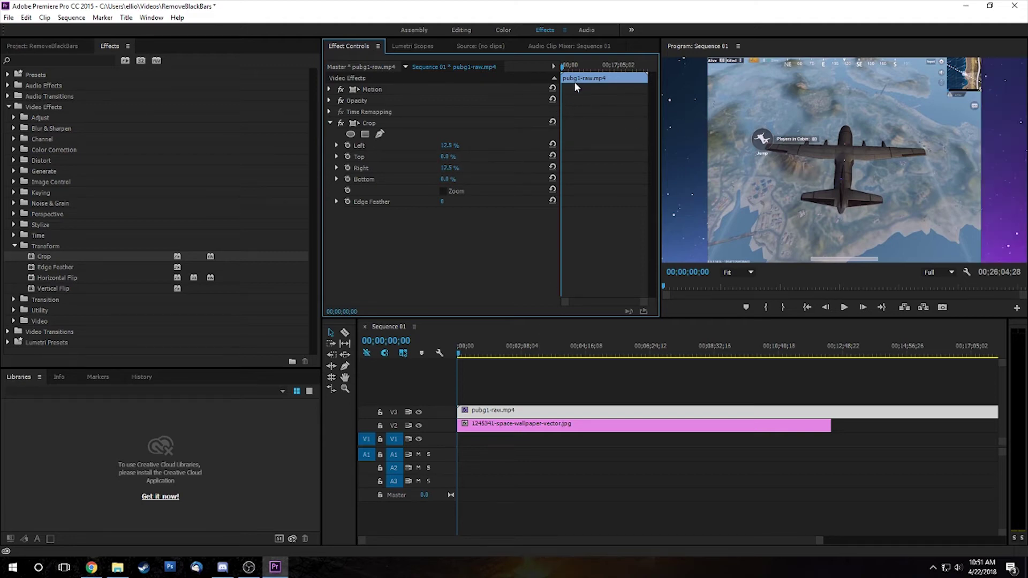
- Return to the Editing workspace and scrub the timeline to check the starry side bars
click(462, 30)
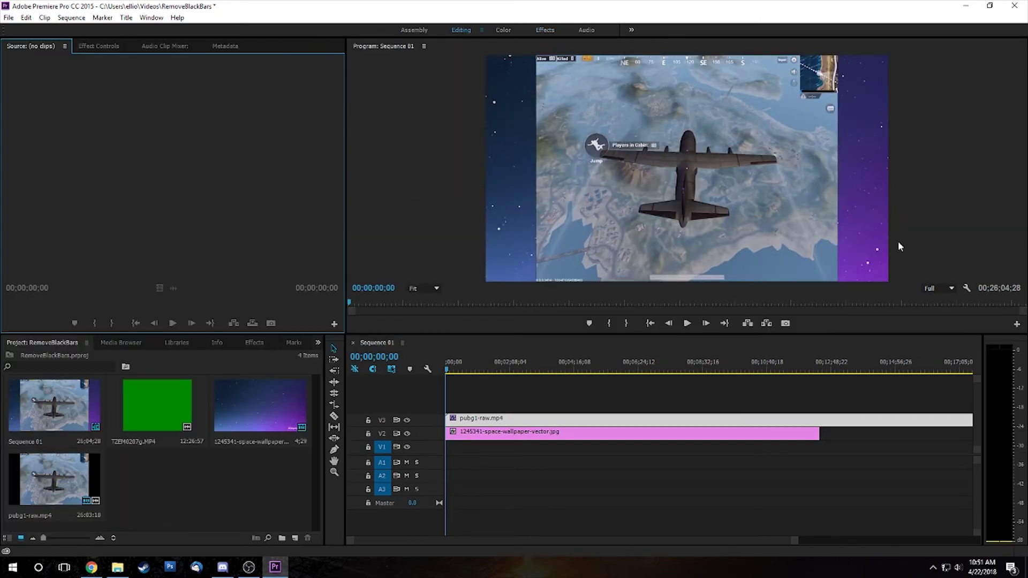
drag(449, 369, 406, 349)
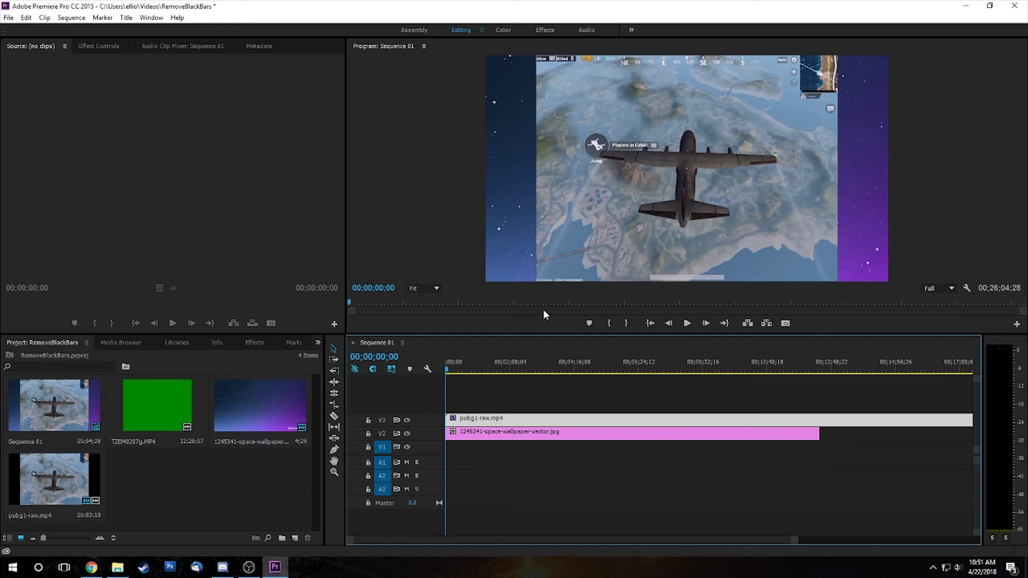